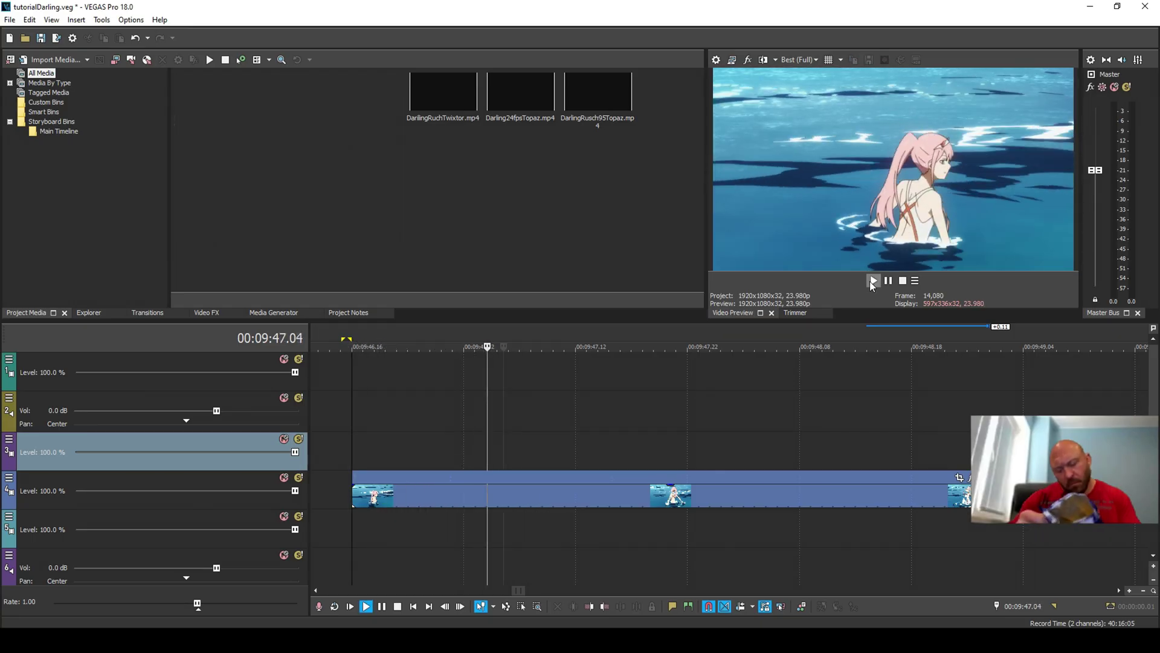
Remove the duplicate frame events from the split clip on track 4
click(419, 490)
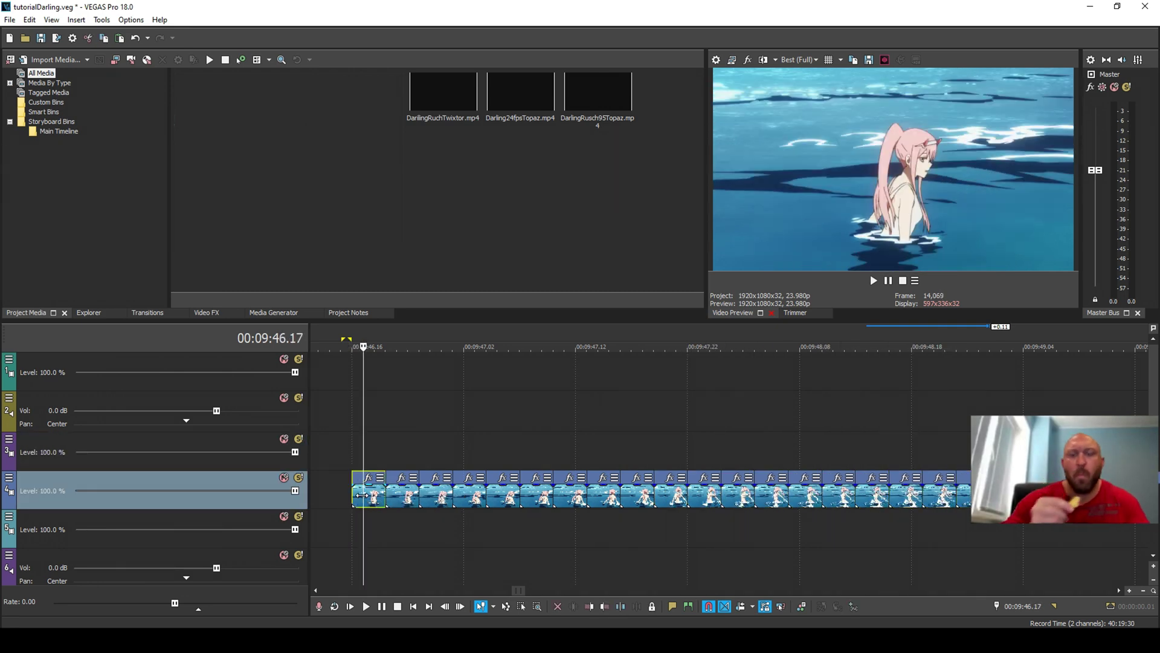
drag(361, 495, 490, 494)
right_click(413, 494)
right_click(445, 494)
right_click(490, 494)
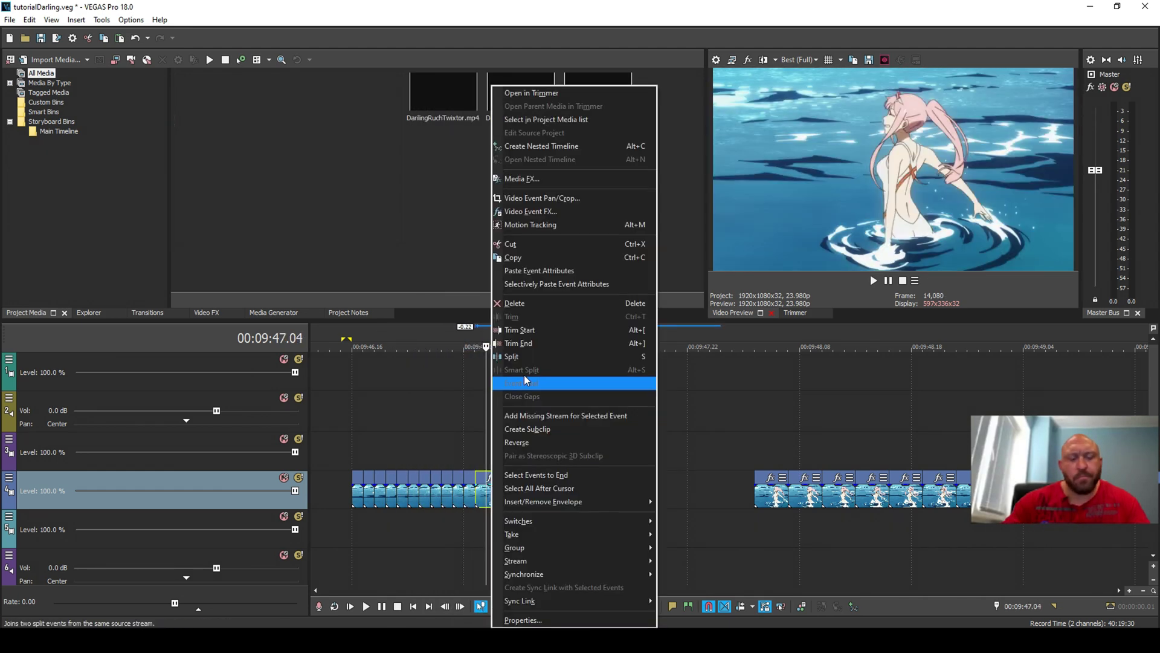
Close the gaps between the remaining frame events and loop-play the cleaned clip
drag(622, 441, 870, 498)
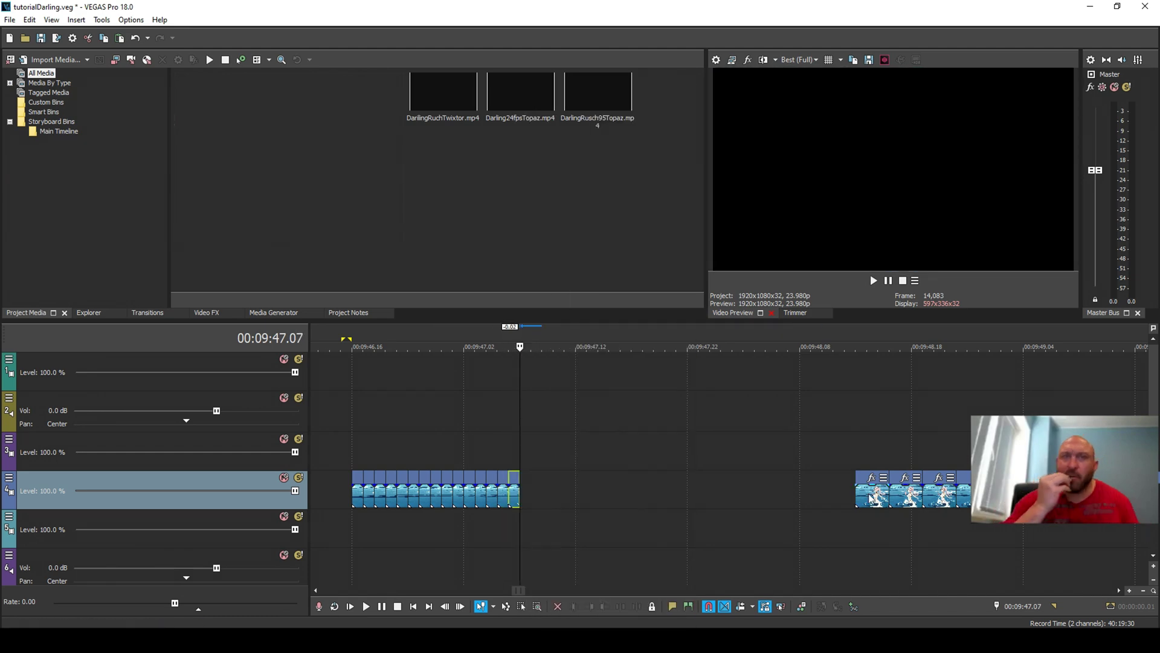
right_click(535, 495)
click(594, 378)
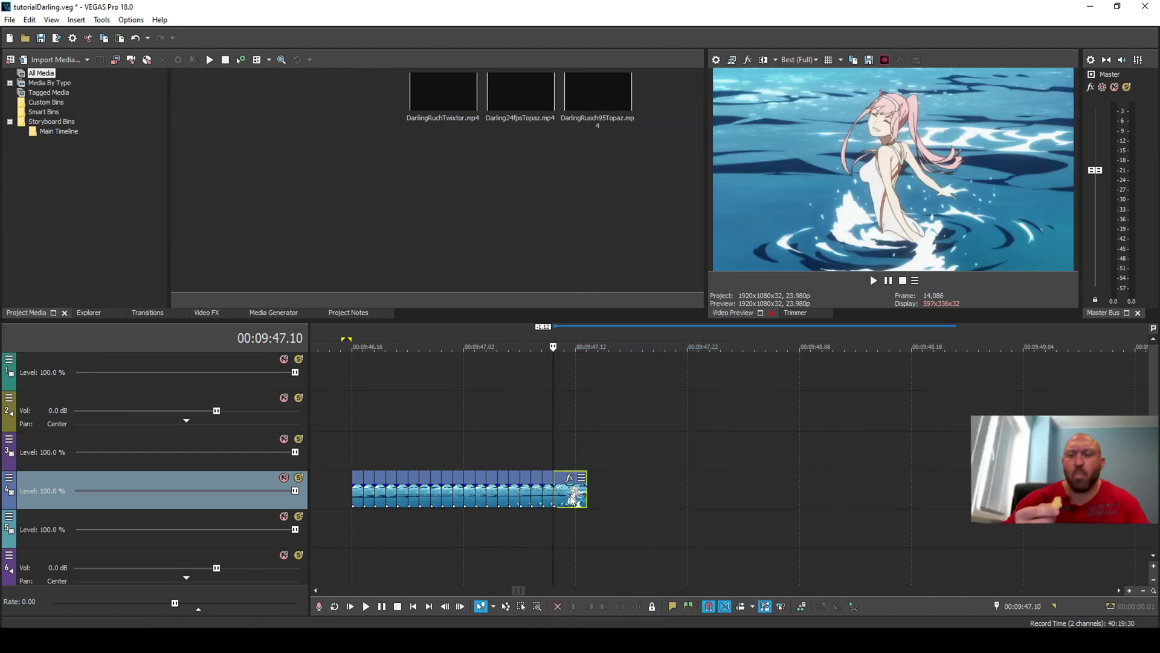
key(space)
scroll(738, 492, down, 2)
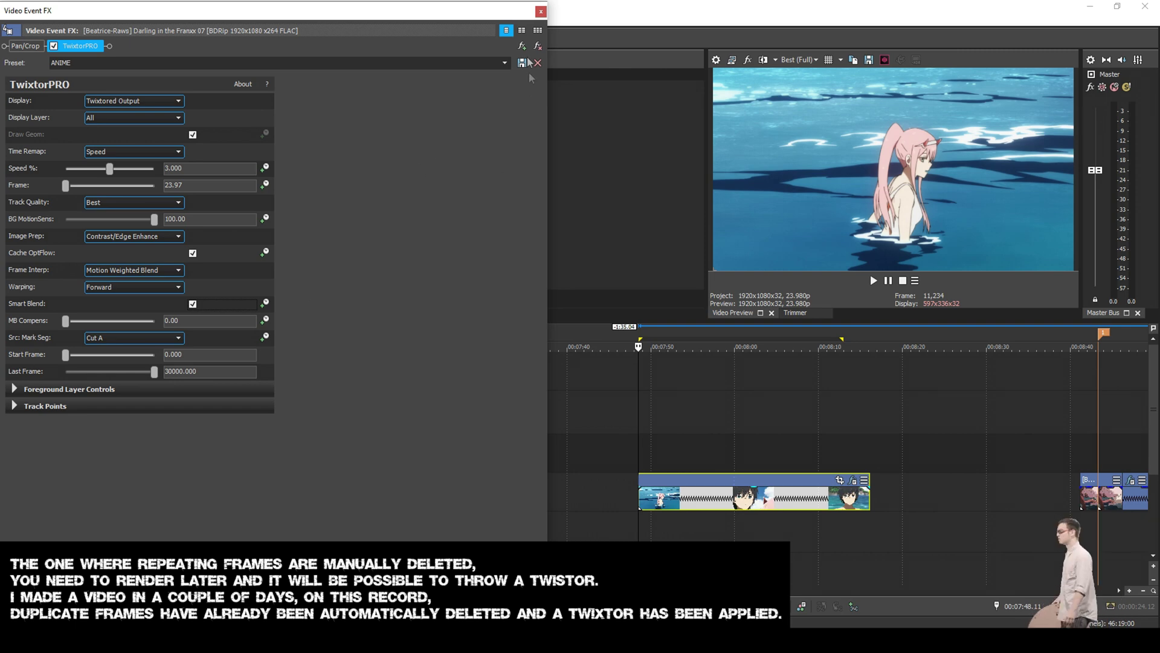
Select the Twixtor-slowed clip's time range and render it as tutorialDarlingTwixor.mp4
click(540, 12)
drag(639, 453, 849, 460)
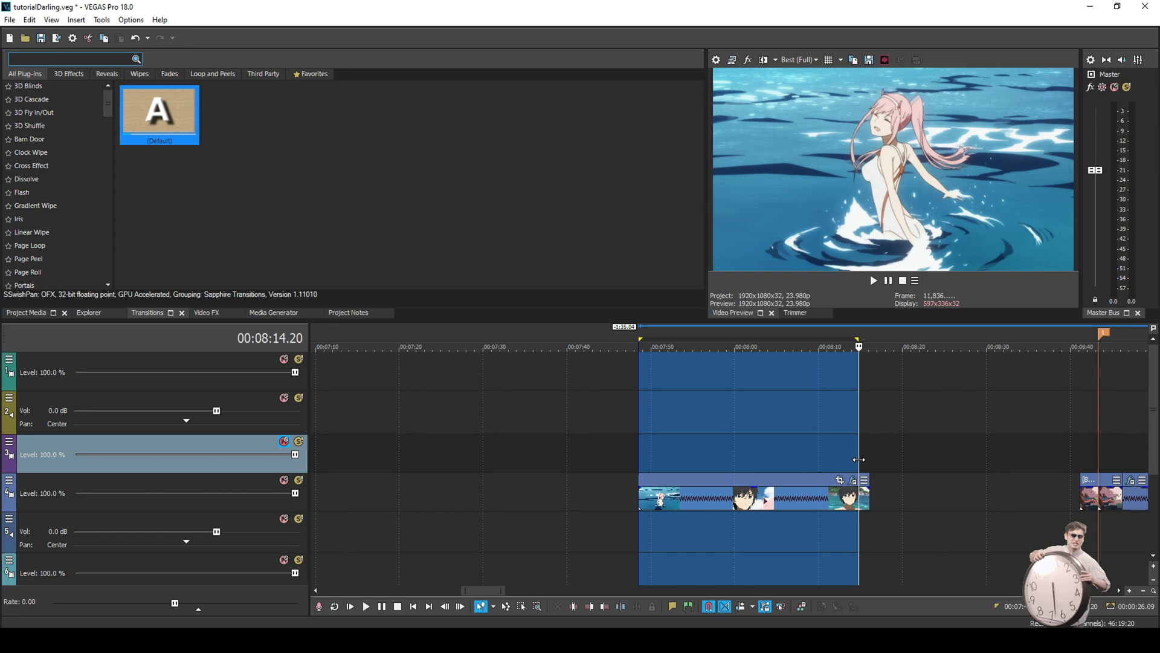
click(9, 19)
click(50, 127)
click(643, 495)
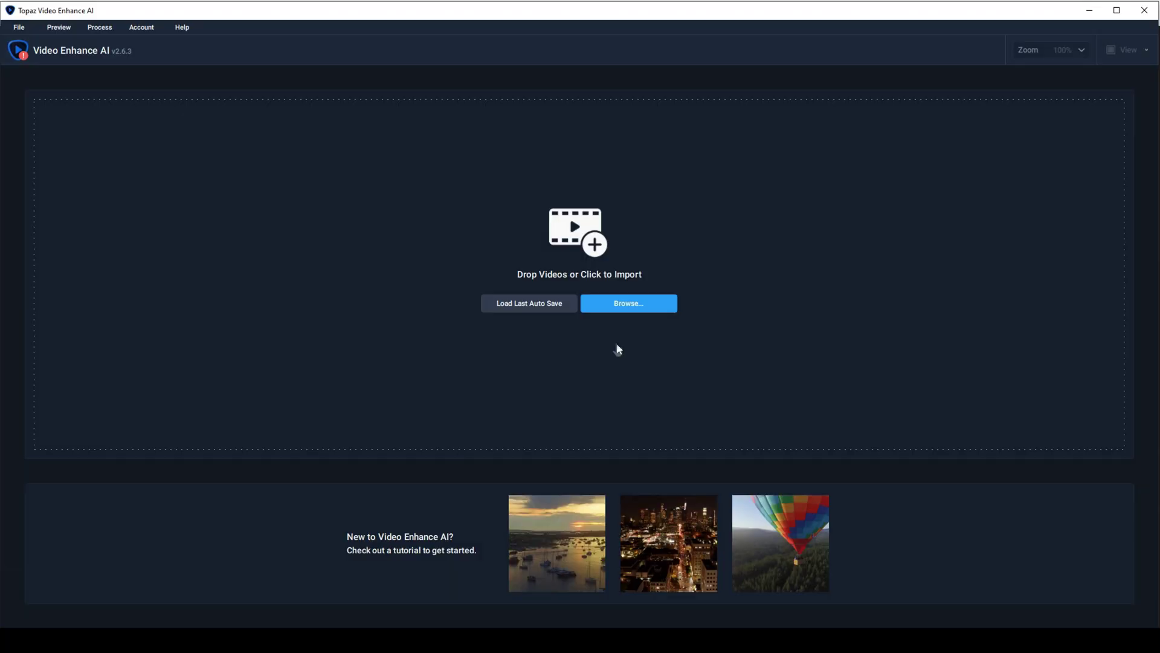
Import tutorialDarlingDeleteFrames.mp4 into Topaz from its Explorer folder
mouse_move(253, 640)
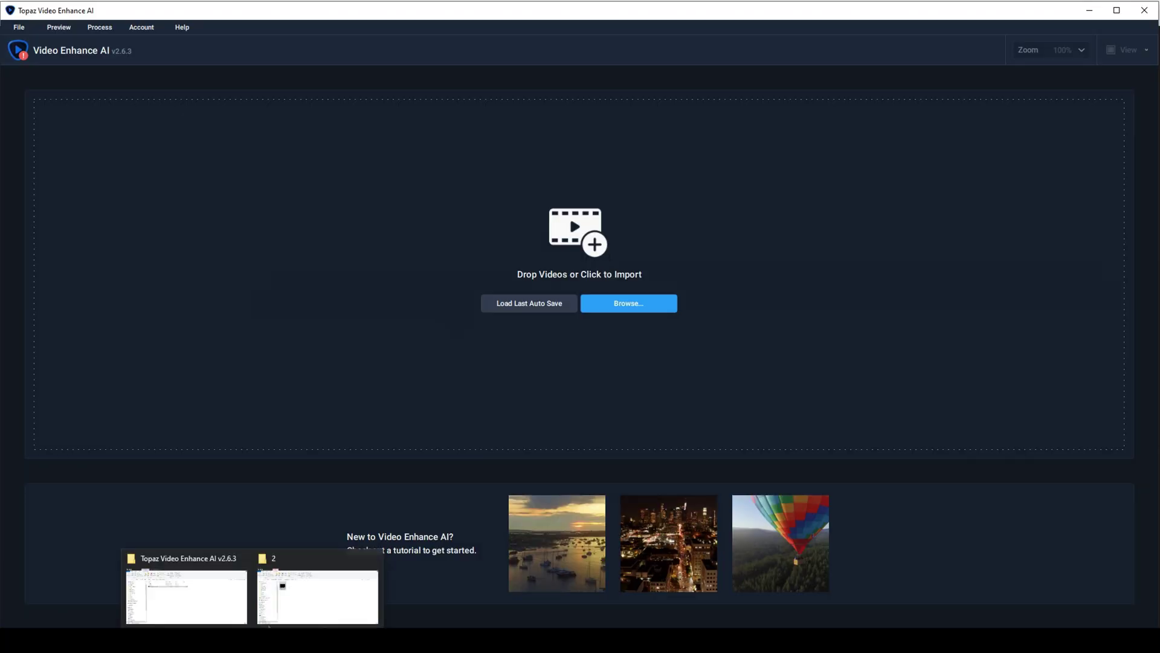
click(308, 589)
drag(578, 324, 284, 208)
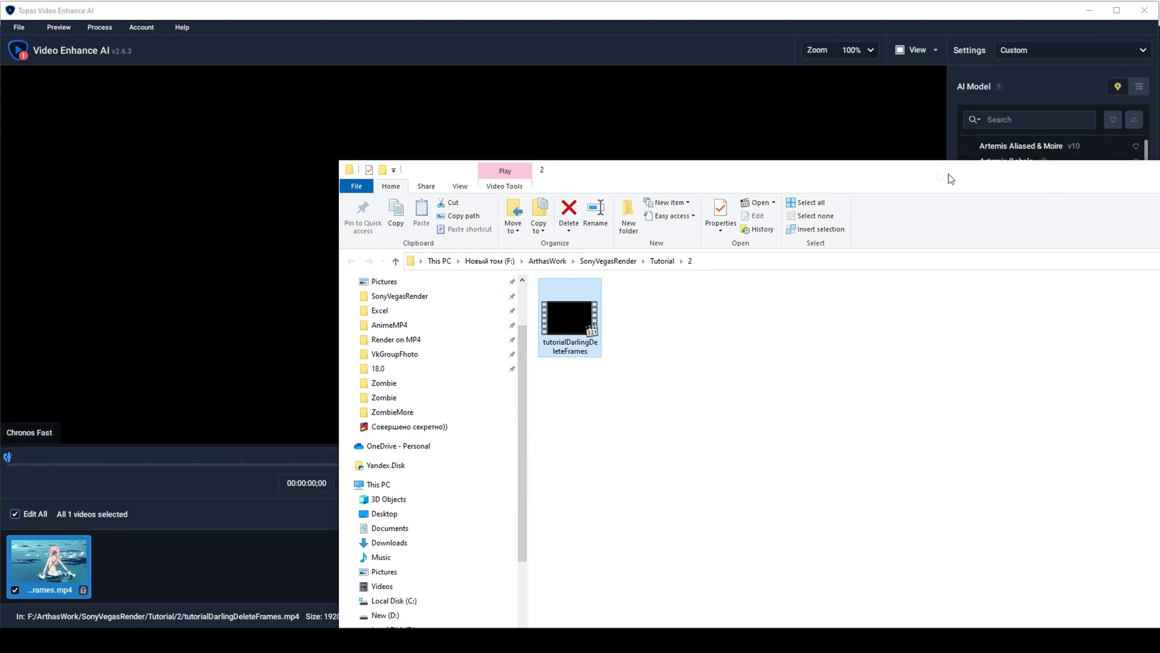
Choose the Chronos Fast v1 model at 2500% slow motion and start processing
click(1046, 278)
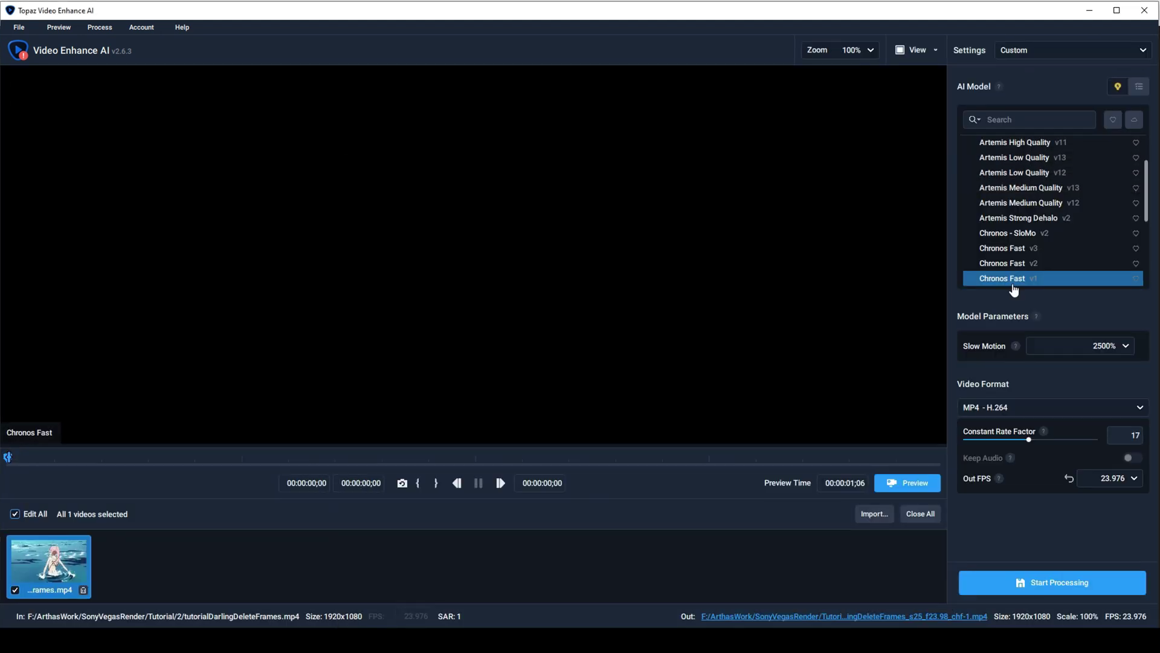
scroll(1034, 255, up, 2)
scroll(1034, 255, down, 5)
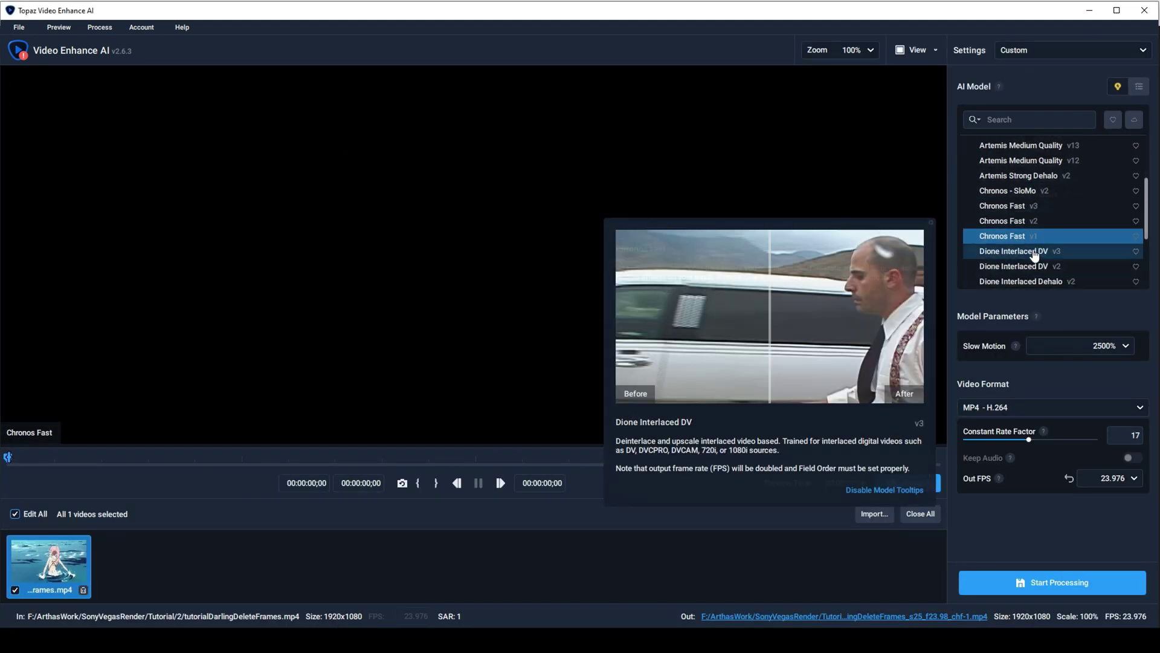
scroll(1034, 255, up, 3)
scroll(1029, 253, down, 3)
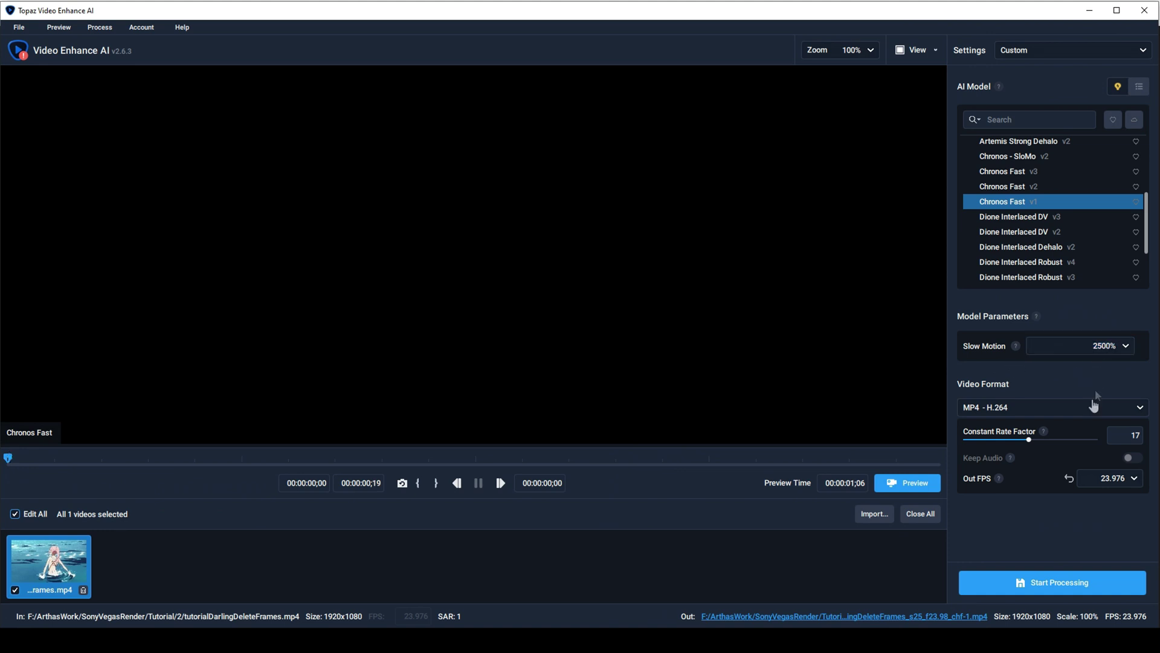
click(1033, 583)
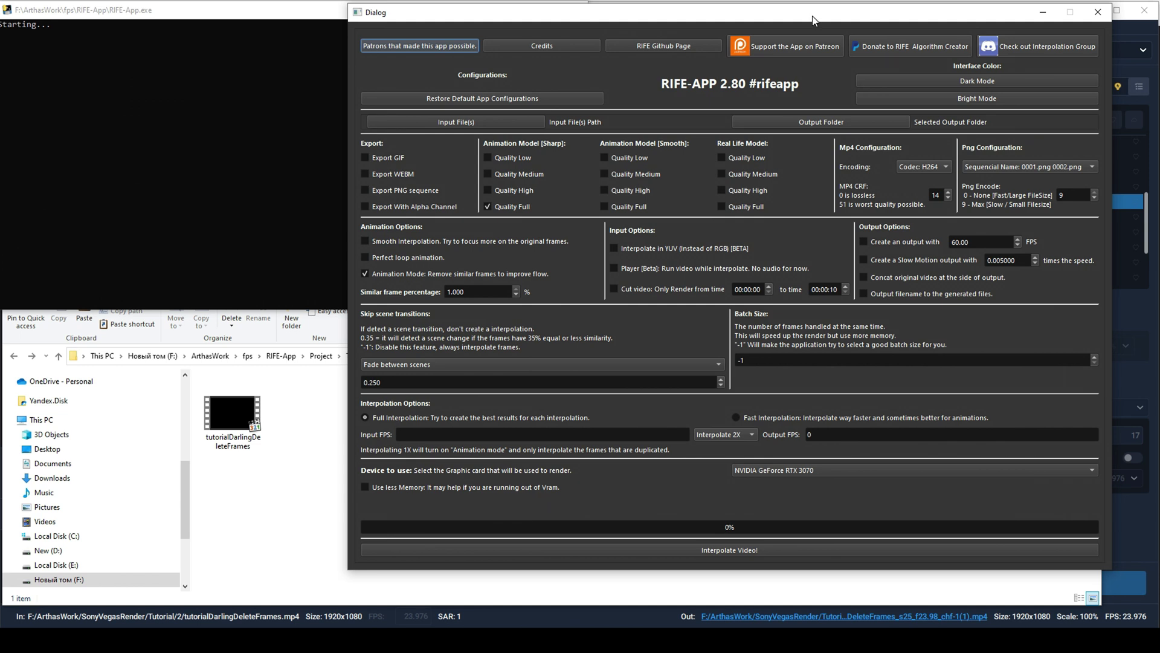
Interpolate tutorialDarlingDeleteFrames.mp4 at 4X into the TutorialDarling folder
click(513, 122)
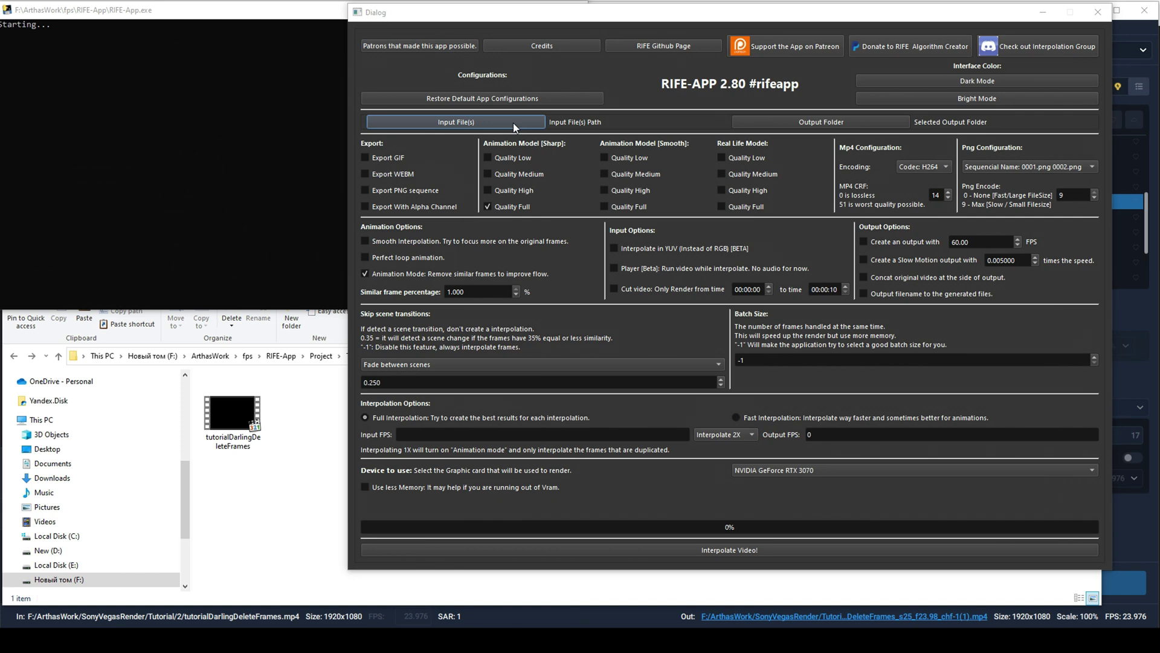
click(827, 331)
click(852, 122)
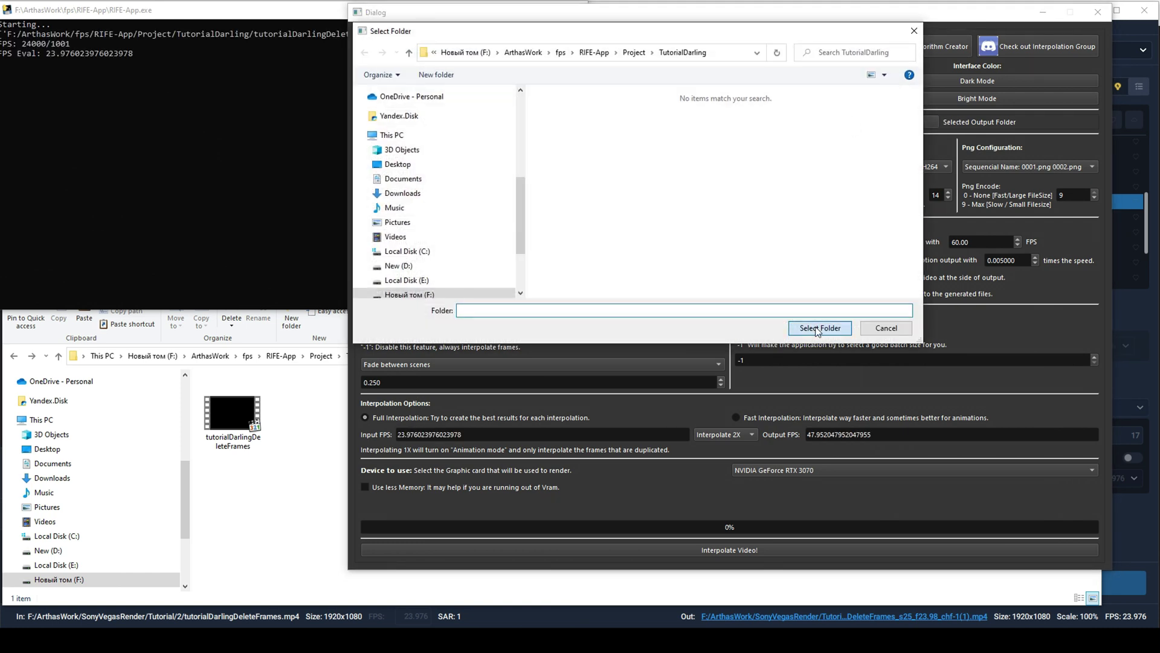
click(816, 330)
click(738, 434)
click(737, 450)
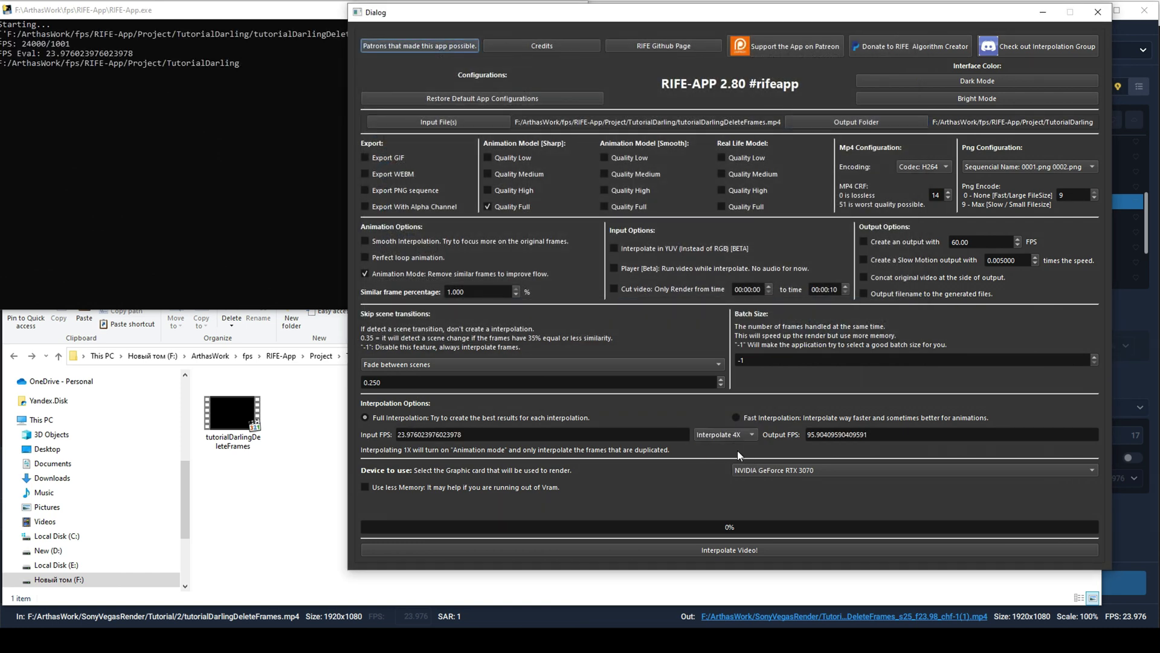
click(760, 554)
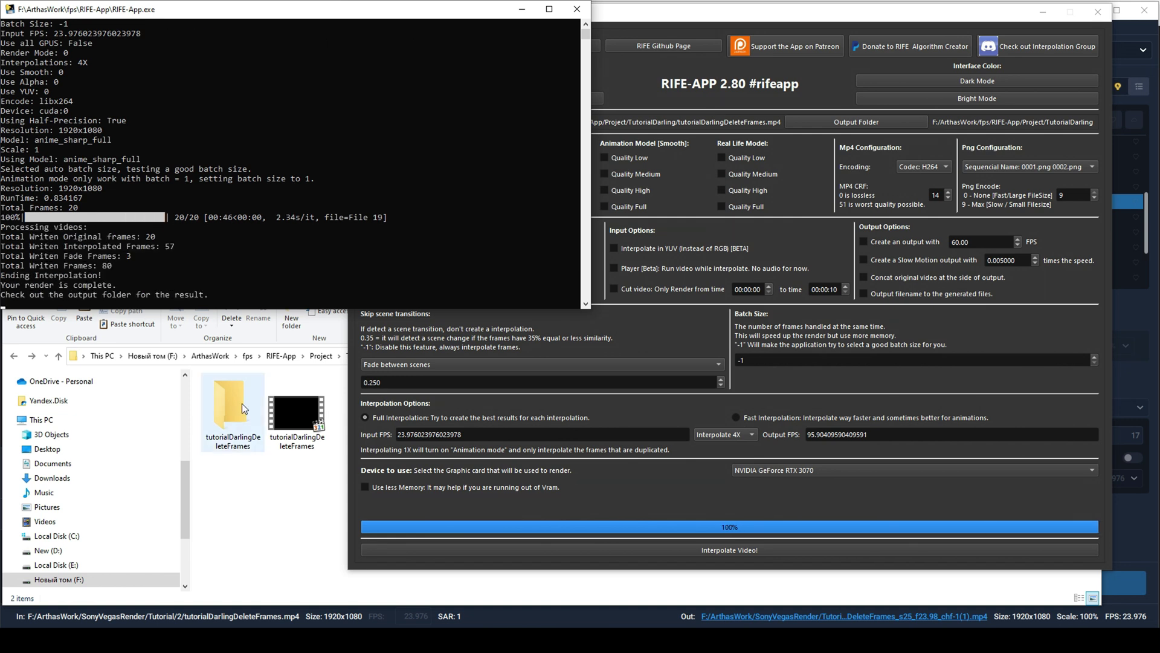
Open the tutorialDarlingDeleteFrames output folder and select the interpolated video with audio
click(280, 472)
drag(383, 460, 295, 410)
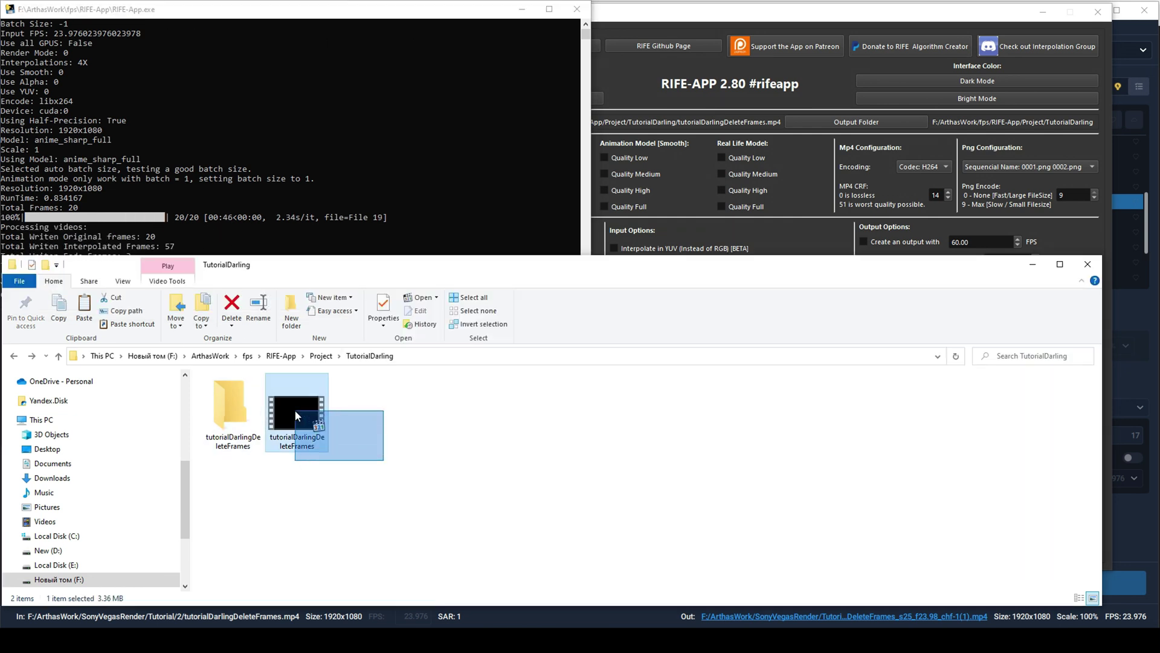
double_click(231, 408)
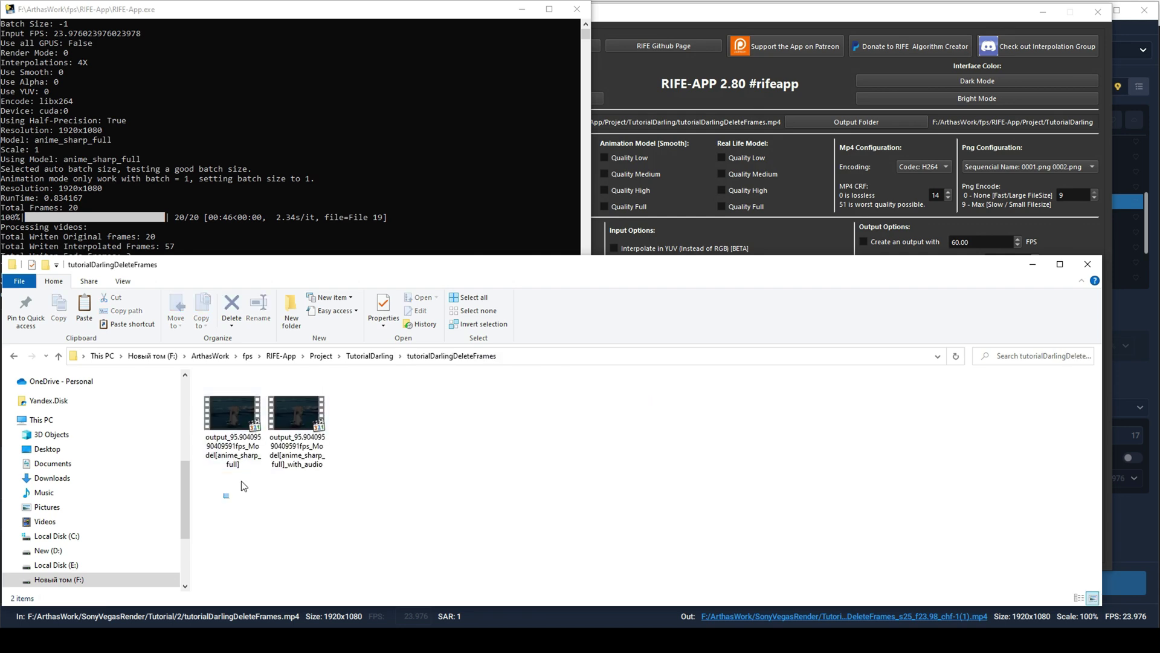
drag(243, 489, 386, 430)
click(299, 412)
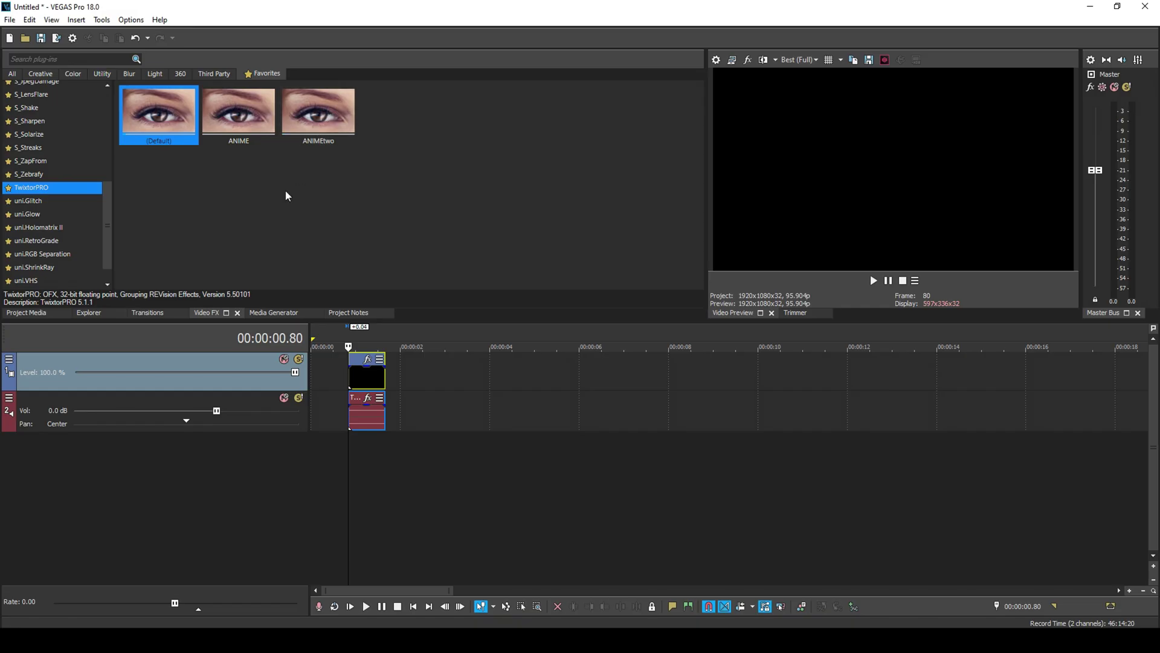
Apply the TwixtorPRO ANIMEtwo preset to the 95.9 fps RIFE clip and close the FX window
drag(372, 379, 374, 379)
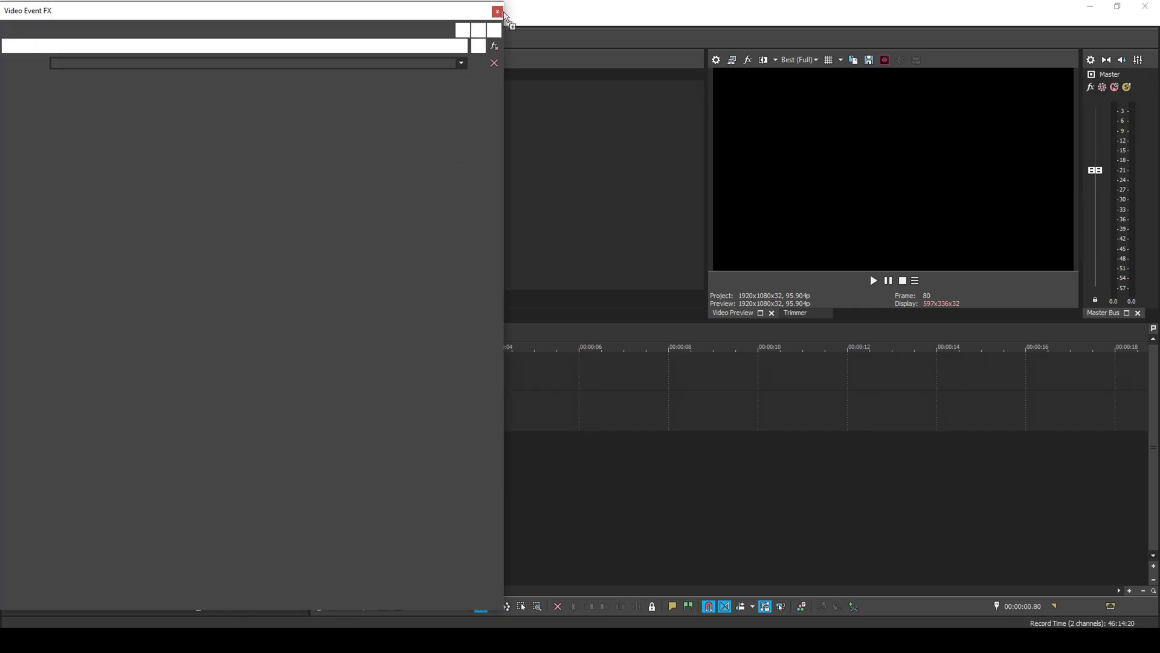
click(569, 11)
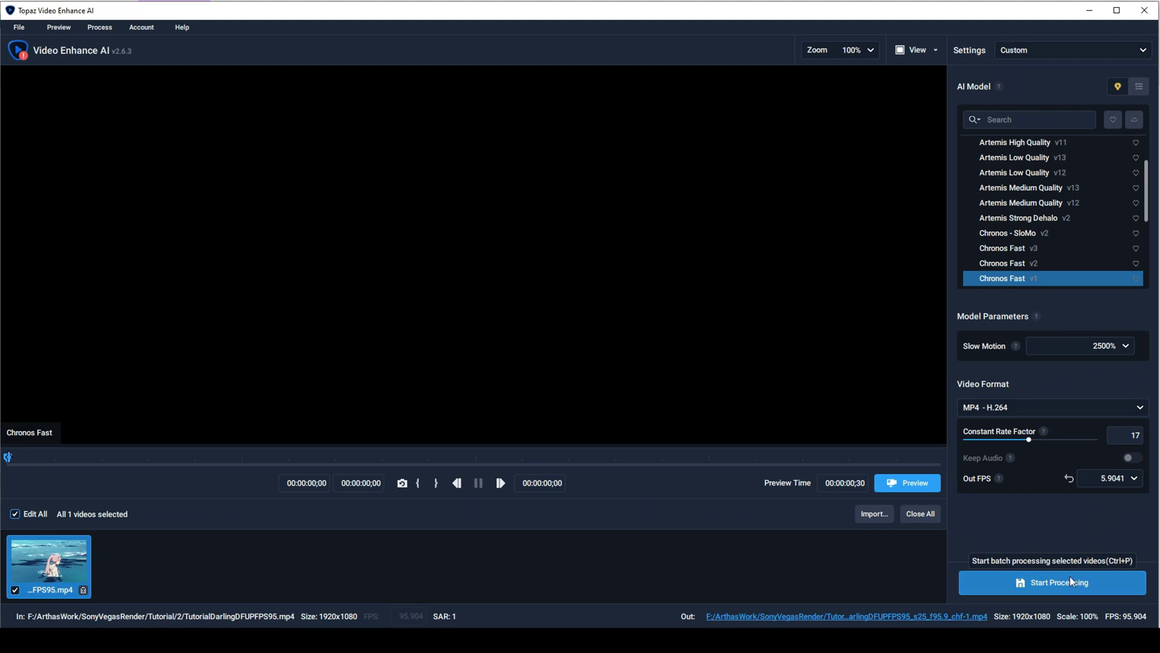
Start the Chronos Fast 2500% slow-down of TutorialDarlingDFUPFPS95.mp4
click(1069, 581)
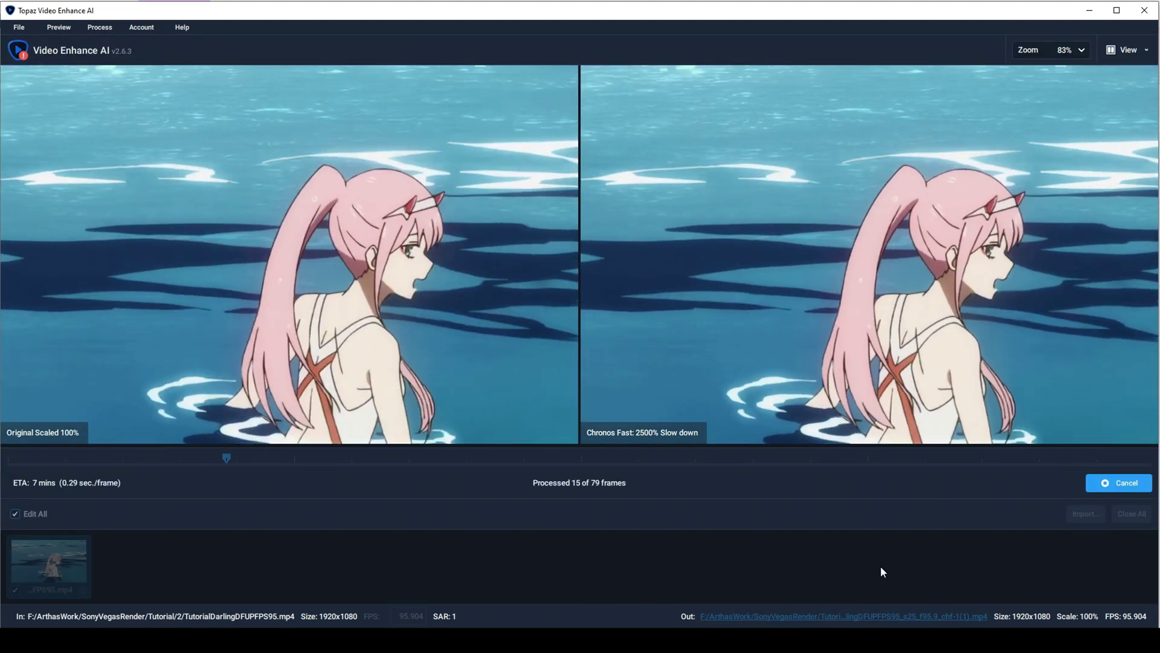